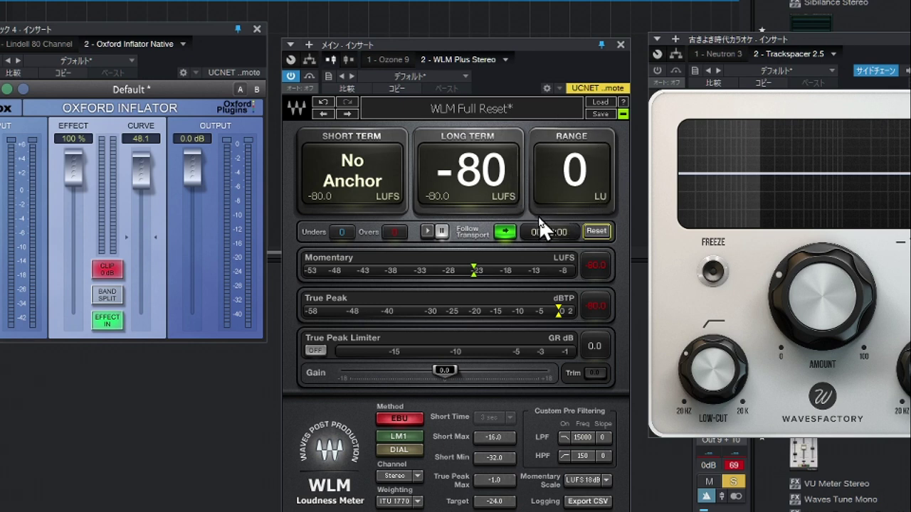
Play the mix from about bar 24 and bar 43 while checking its loudness on the WLM meter.
{"action": "key", "text": "space"}
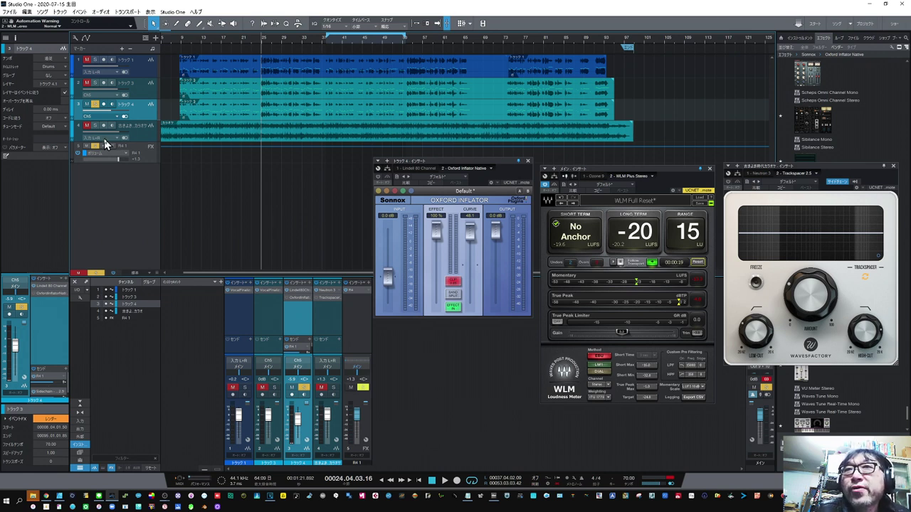
{"action": "left_click", "coordinate": [356, 39]}
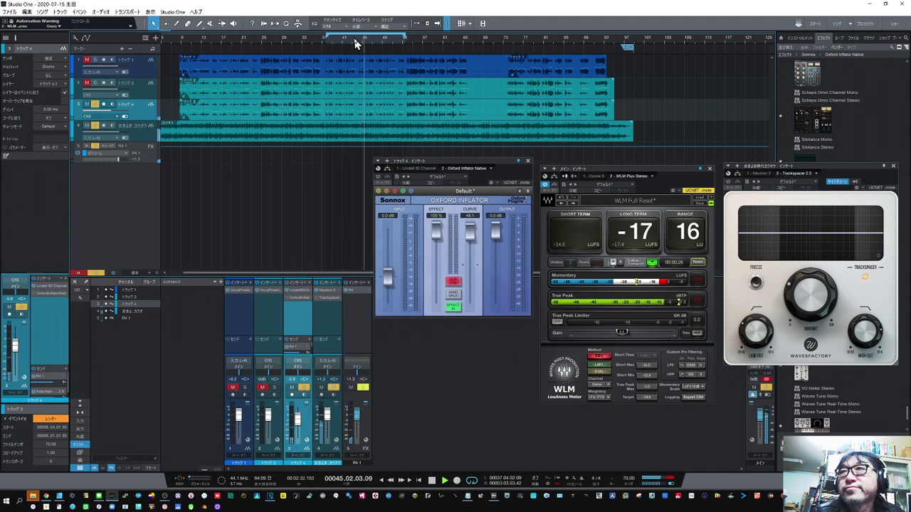
{"action": "left_click", "coordinate": [353, 40]}
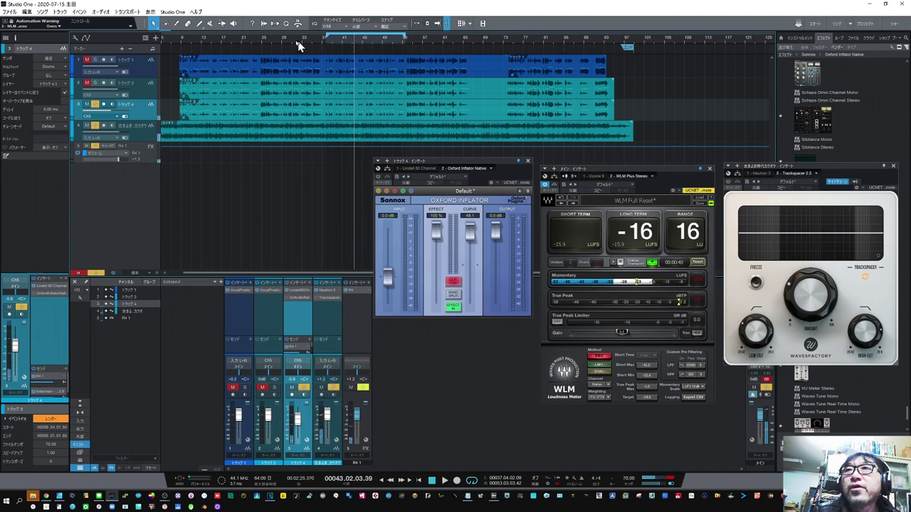
{"action": "left_click", "coordinate": [261, 41]}
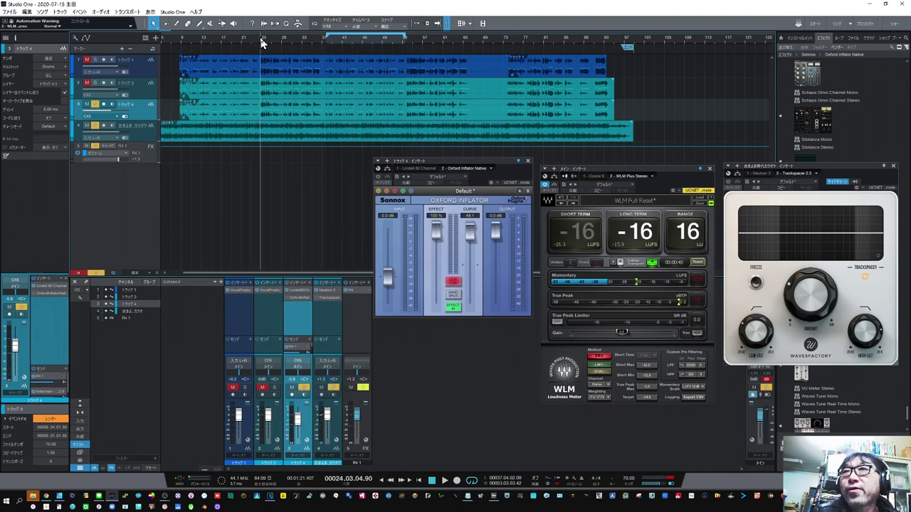
{"action": "key", "text": "space"}
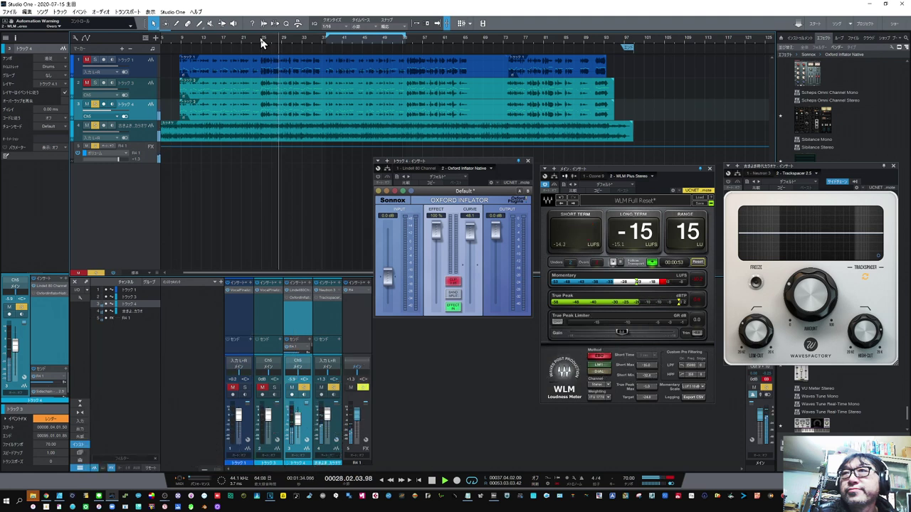
{"action": "left_click", "coordinate": [260, 40]}
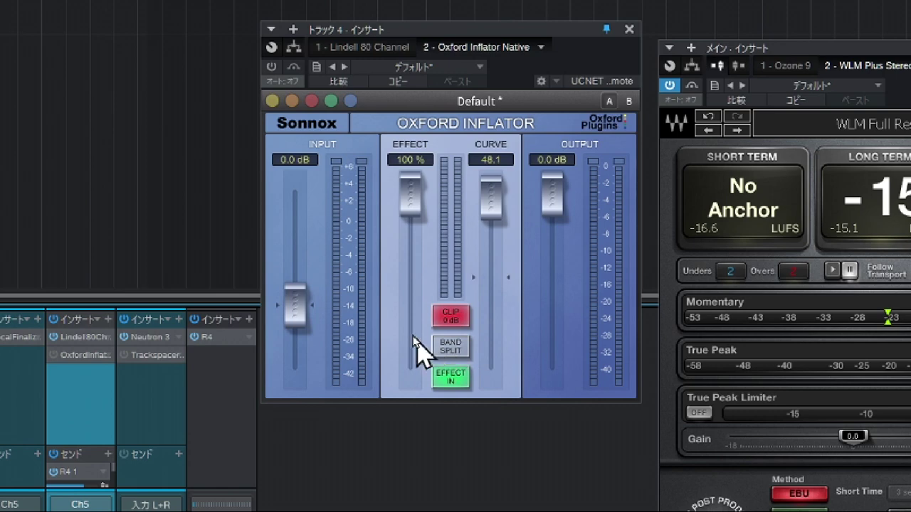
Try the Oxford Inflator's Effect at 80.2 % and return it to 100 %.
{"action": "mouse_move", "coordinate": [496, 342]}
{"action": "left_click_drag", "start_coordinate": [403, 198], "coordinate": [413, 215]}
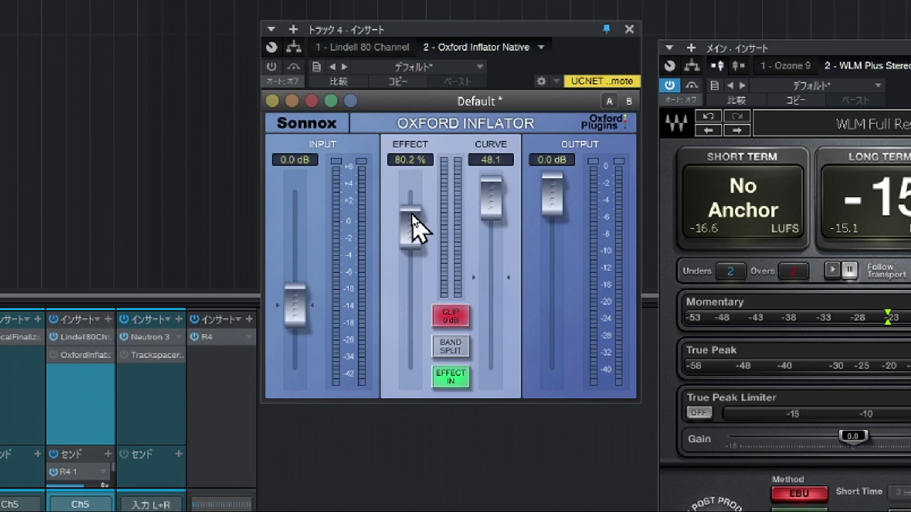
{"action": "left_click_drag", "start_coordinate": [415, 226], "coordinate": [420, 189]}
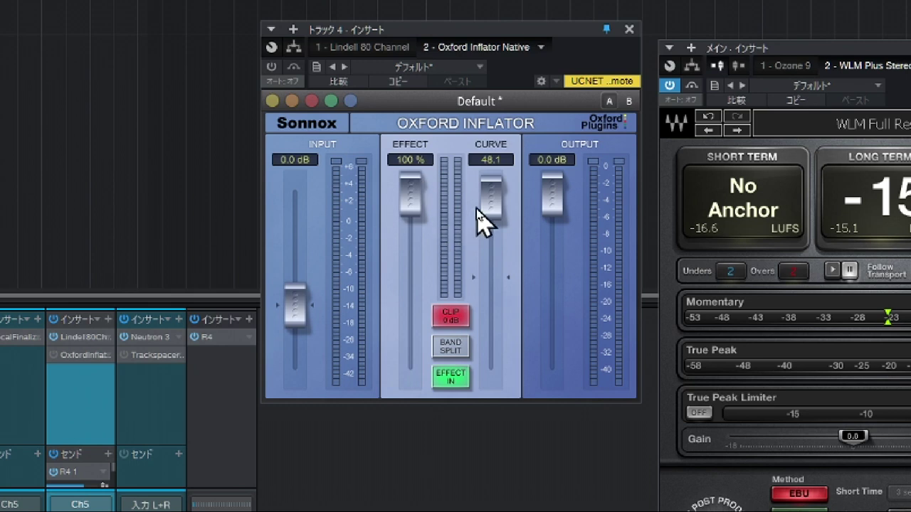
Try the Oxford Inflator's Curve at 50.0, start playback and lower the Curve to 38.2.
{"action": "left_click_drag", "start_coordinate": [489, 208], "coordinate": [487, 286]}
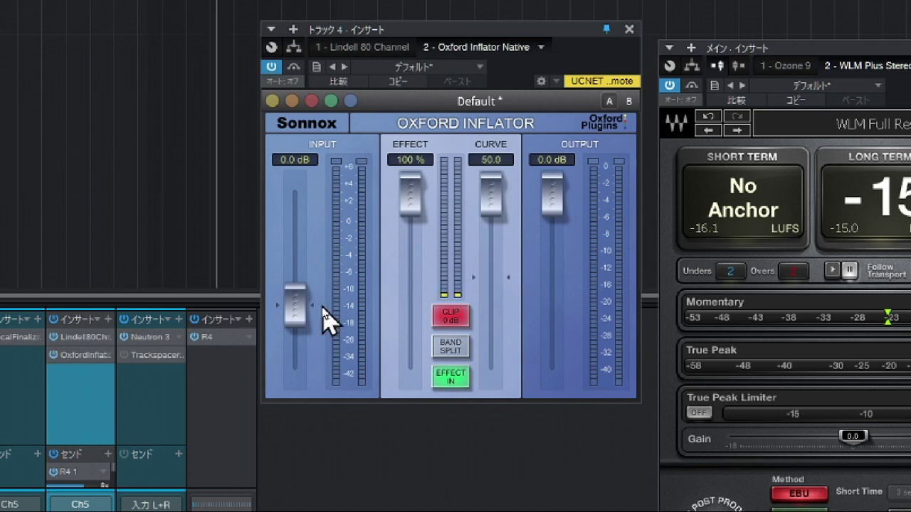
{"action": "key", "text": "space"}
{"action": "left_click_drag", "start_coordinate": [490, 203], "coordinate": [509, 209]}
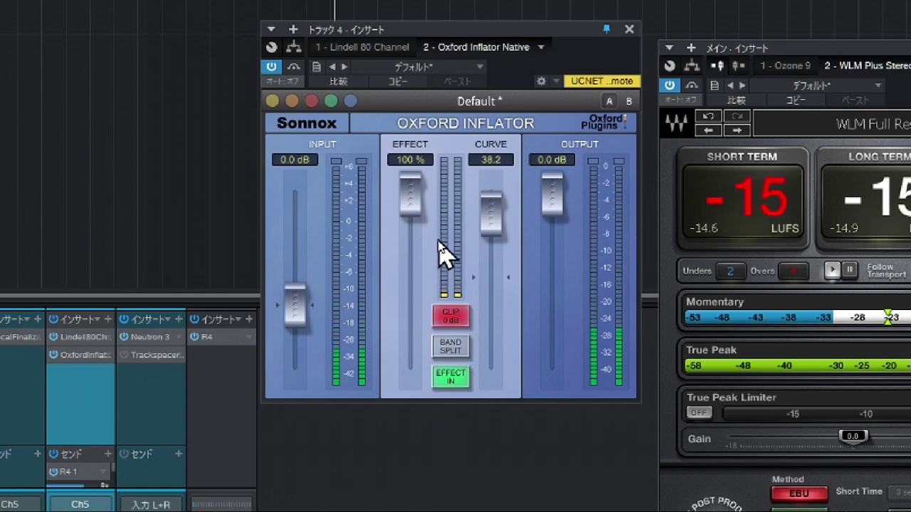
Compare the sound with the Inflator bypassed and active, and raise its Curve to 46.7 during playback.
{"action": "left_click", "coordinate": [271, 69]}
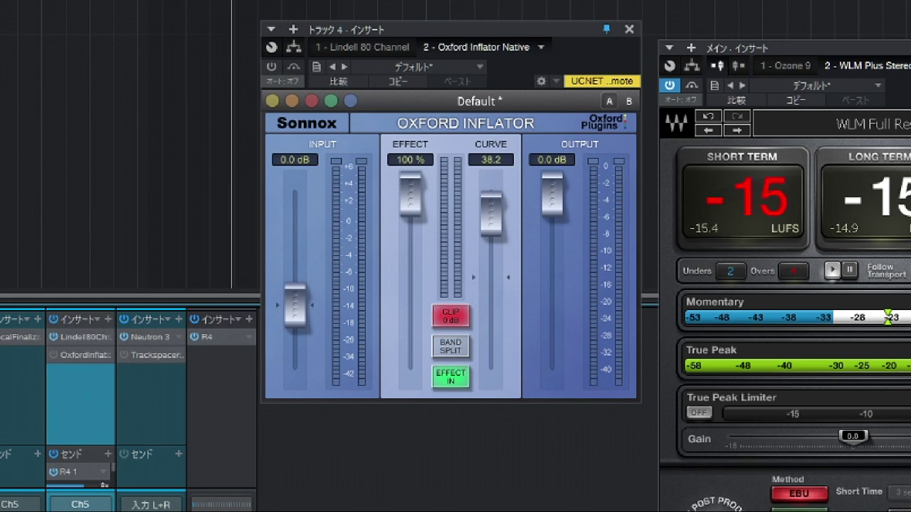
{"action": "left_click", "coordinate": [273, 67]}
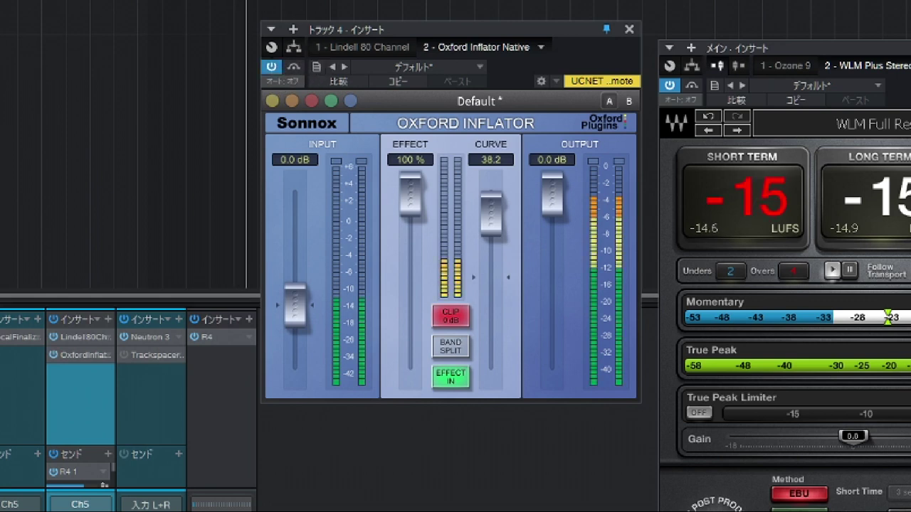
{"action": "left_click_drag", "start_coordinate": [501, 222], "coordinate": [500, 214]}
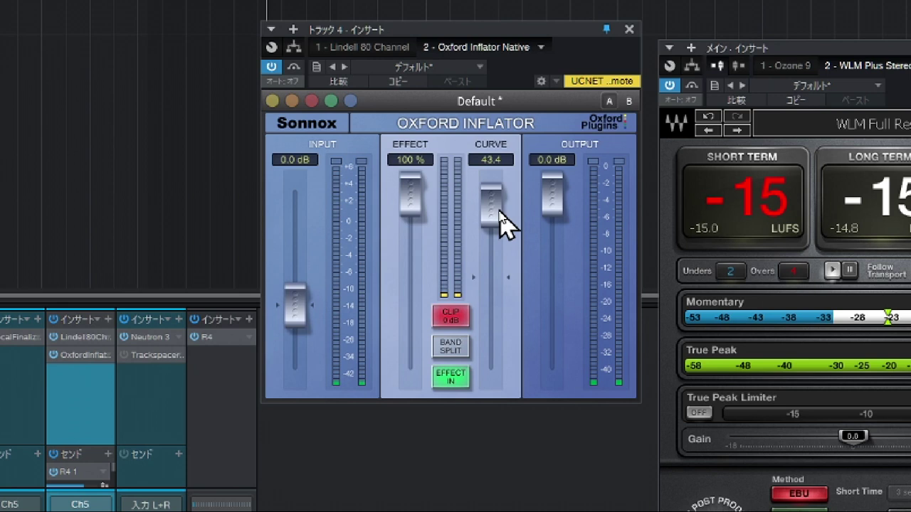
{"action": "left_click_drag", "start_coordinate": [500, 212], "coordinate": [500, 208]}
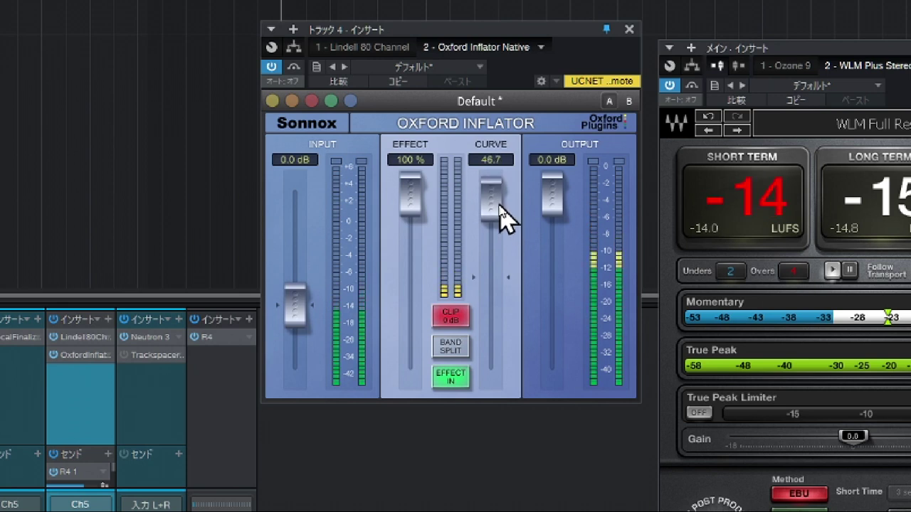
{"action": "mouse_move", "coordinate": [500, 211]}
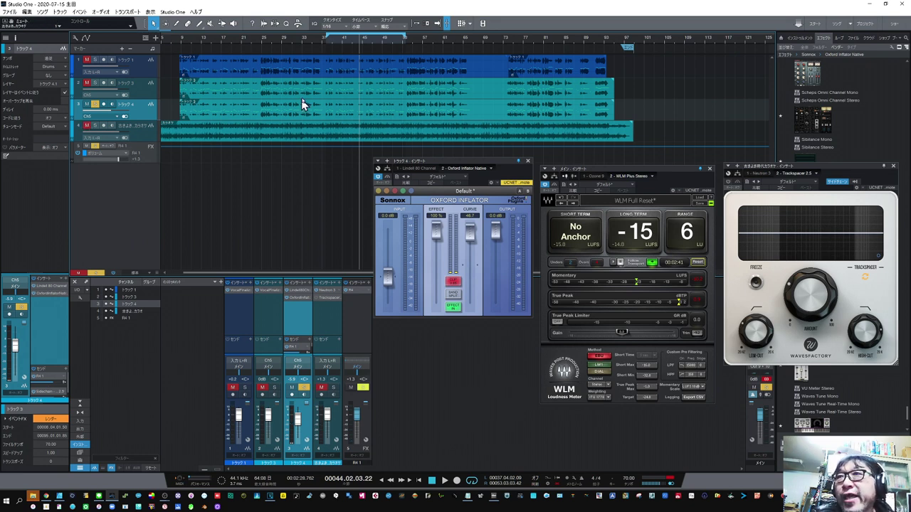
Listen to the song with the Oxford Inflator bypassed and with it active again to compare the vocal.
{"action": "left_click", "coordinate": [378, 176]}
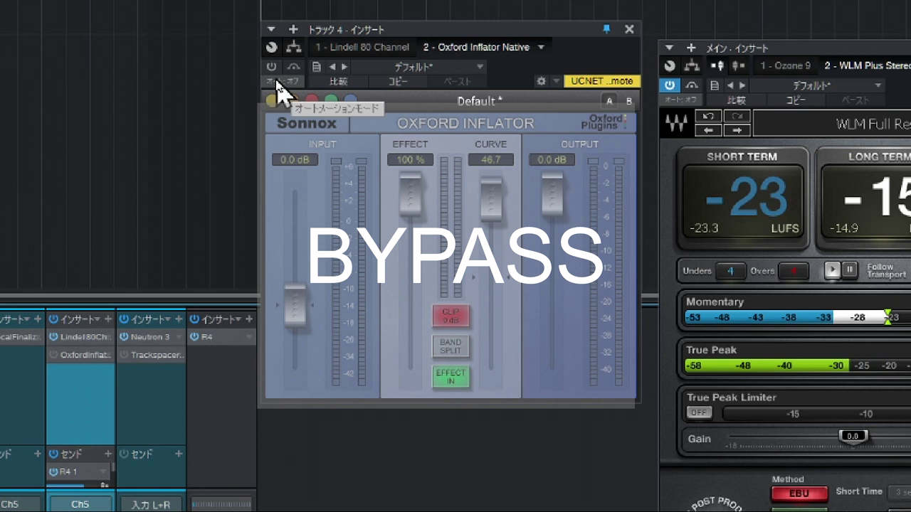
{"action": "key", "text": "space"}
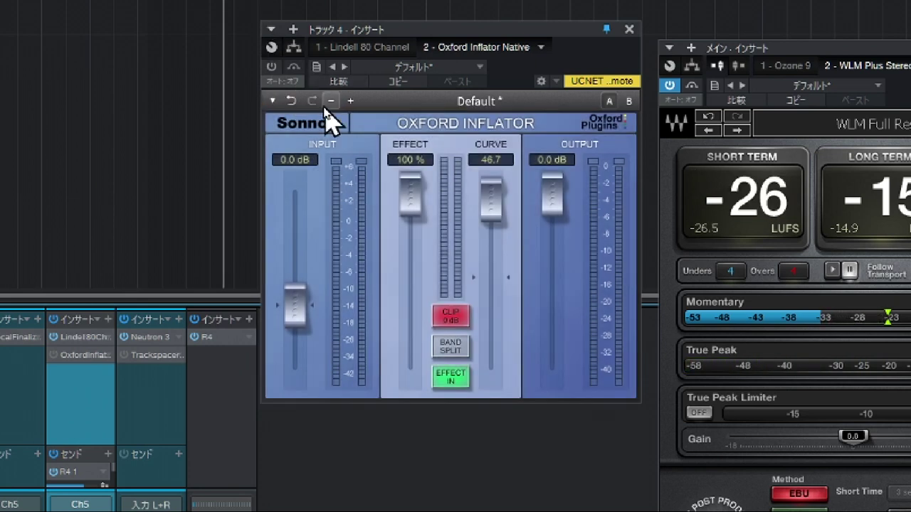
{"action": "left_click", "coordinate": [271, 67]}
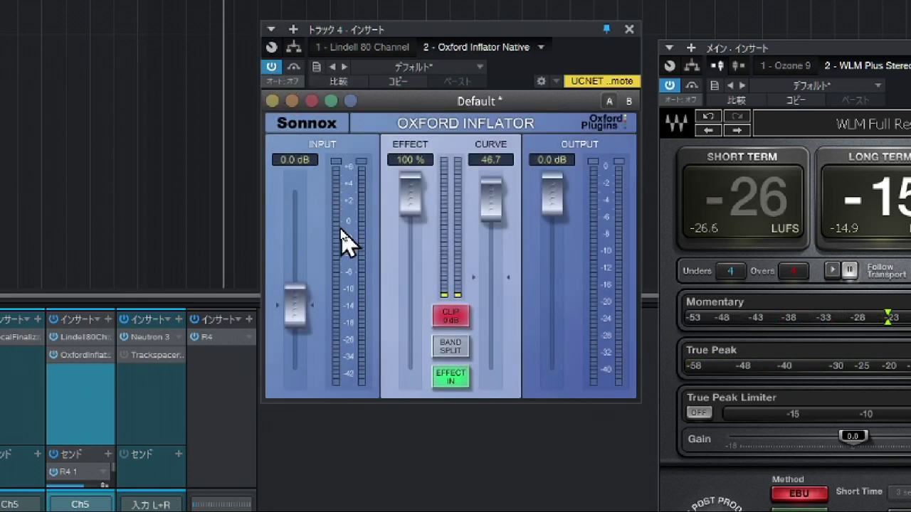
{"action": "key", "text": "space"}
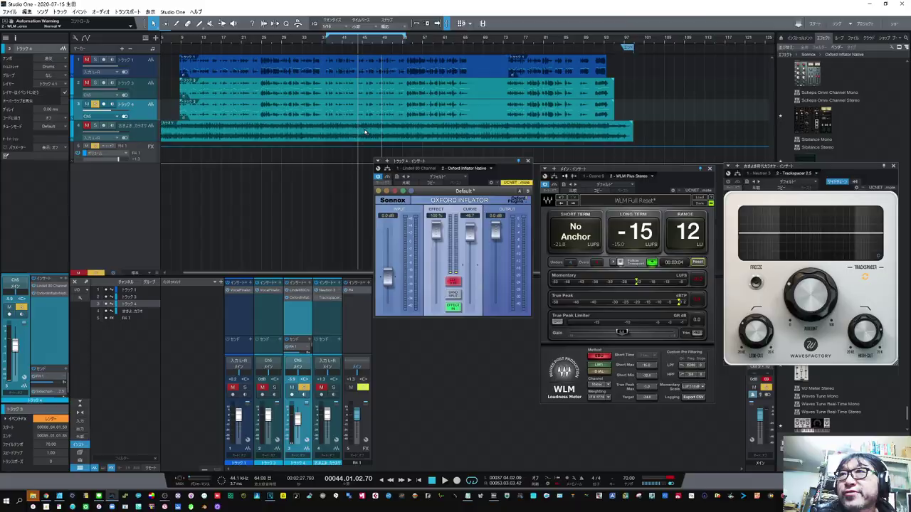
Play from about bar 37 and sweep the Inflator's Curve between -50.0 and 50.0, leaving it at 41.0.
{"action": "left_click", "coordinate": [327, 39]}
{"action": "key", "text": "space"}
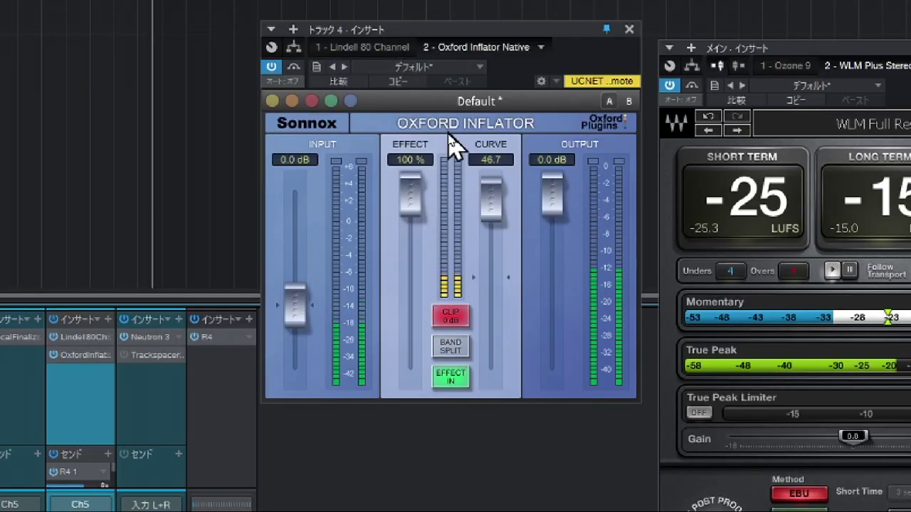
{"action": "left_click_drag", "start_coordinate": [492, 197], "coordinate": [503, 289]}
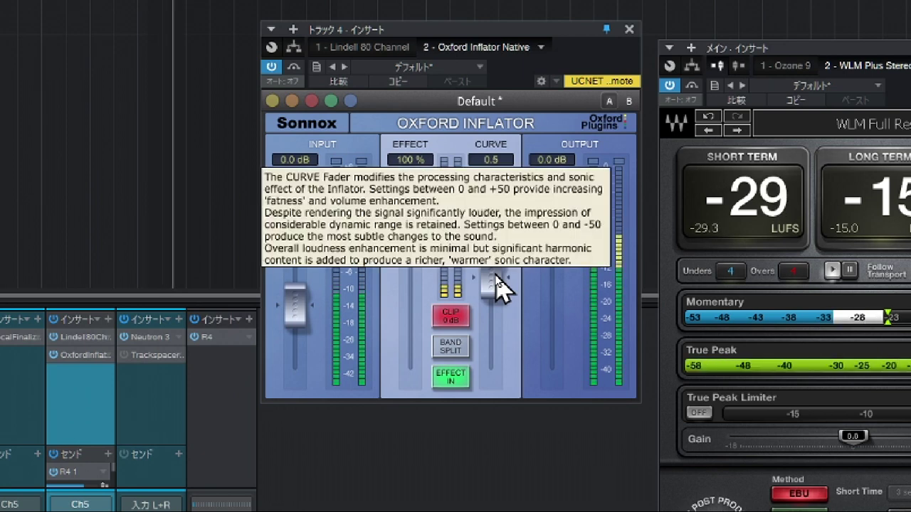
{"action": "left_click_drag", "start_coordinate": [502, 289], "coordinate": [503, 367]}
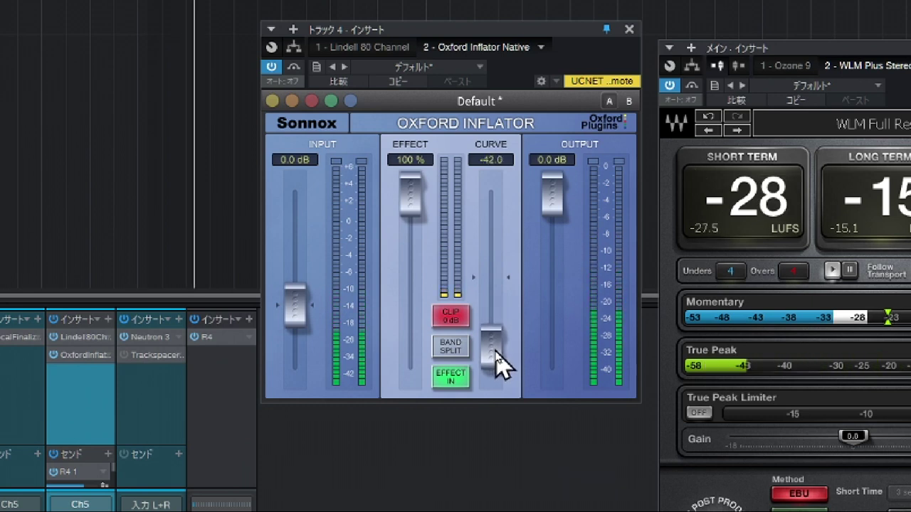
{"action": "left_click_drag", "start_coordinate": [504, 366], "coordinate": [501, 175]}
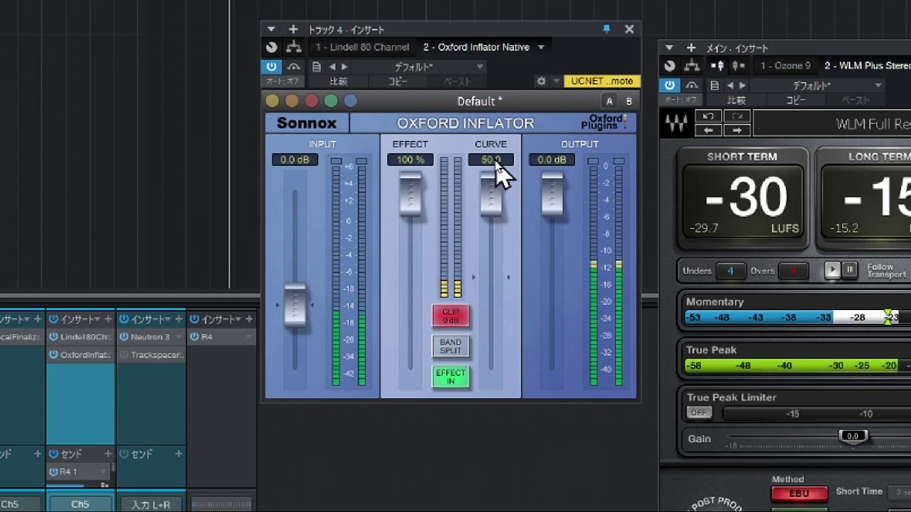
{"action": "left_click_drag", "start_coordinate": [498, 173], "coordinate": [505, 346]}
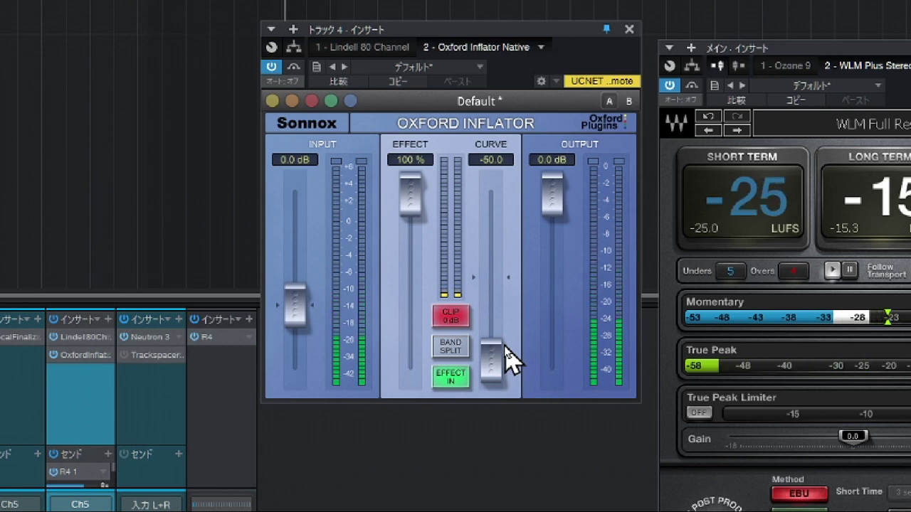
{"action": "left_click_drag", "start_coordinate": [505, 347], "coordinate": [505, 116]}
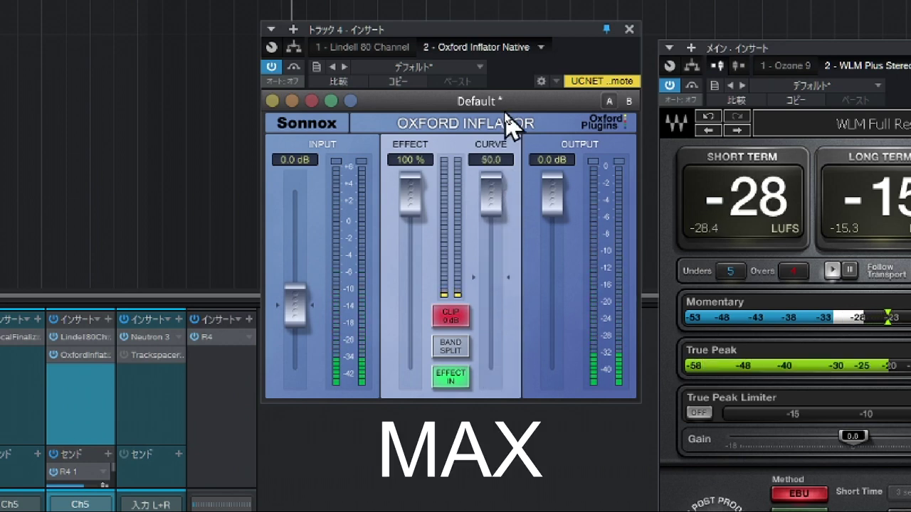
{"action": "left_click_drag", "start_coordinate": [508, 126], "coordinate": [441, 281]}
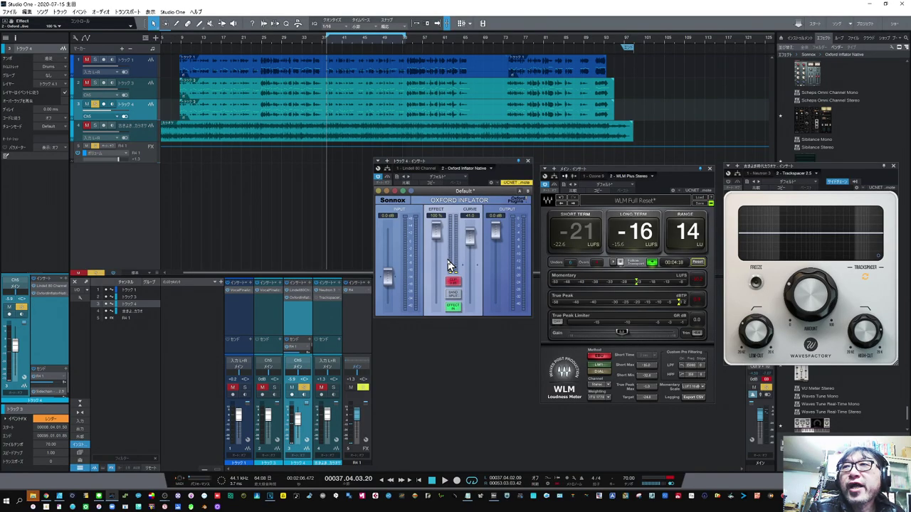
Play the mix with the adjusted Inflator and return the playhead to about bar 24.
{"action": "left_click", "coordinate": [333, 47]}
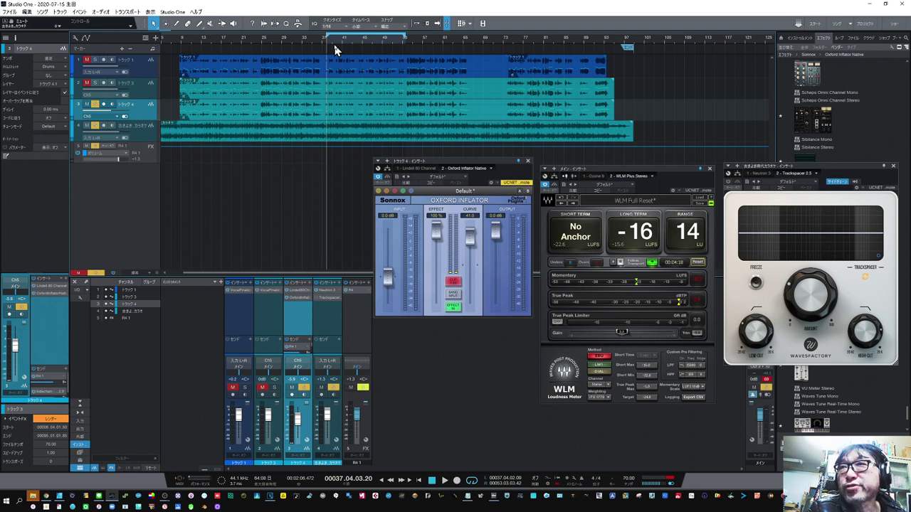
{"action": "key", "text": "space"}
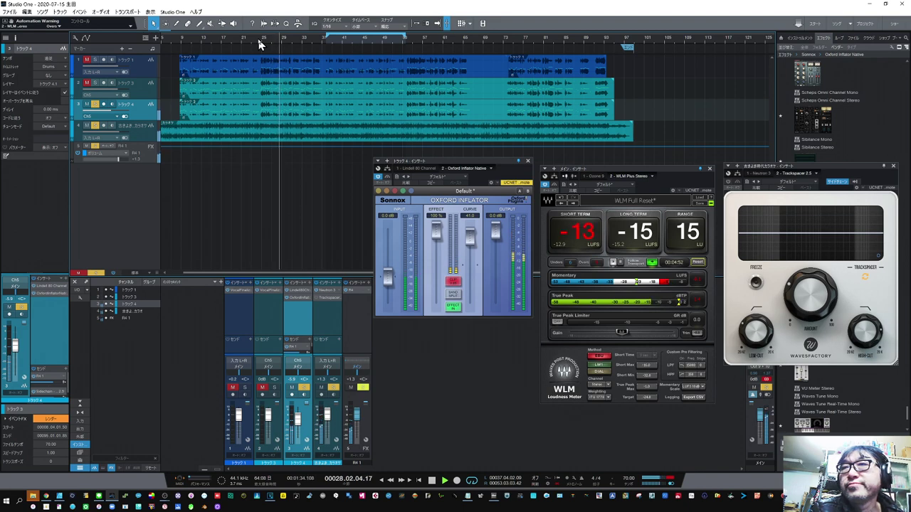
{"action": "left_click", "coordinate": [260, 44]}
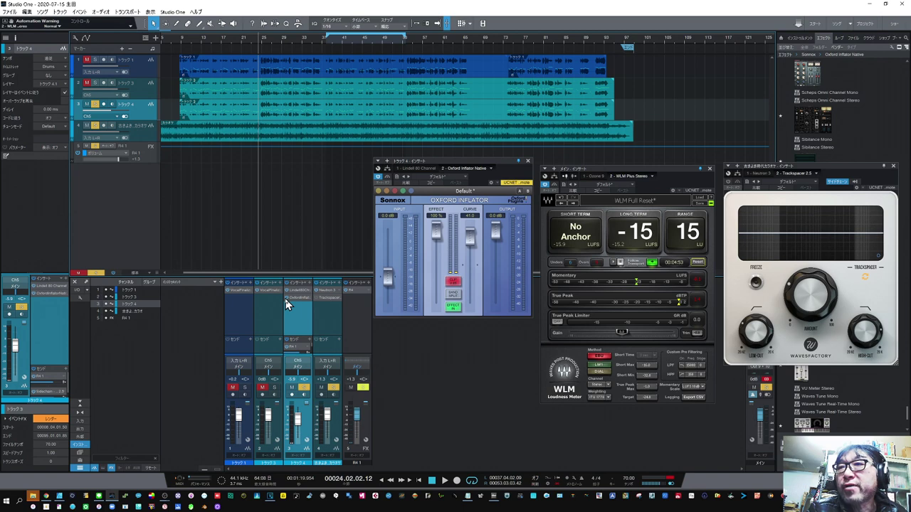
Close the Oxford Inflator window and move the Trackspacer window into its place.
{"action": "left_click", "coordinate": [527, 160]}
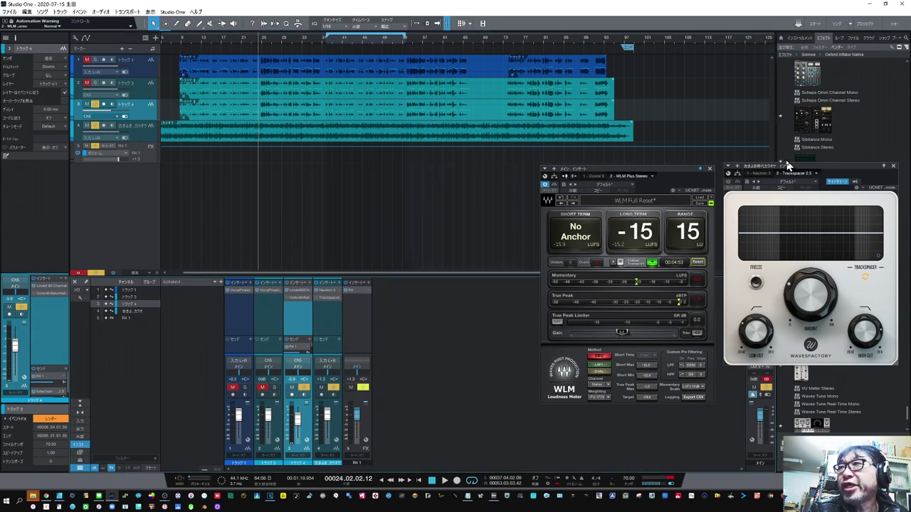
{"action": "left_click_drag", "start_coordinate": [788, 168], "coordinate": [427, 175]}
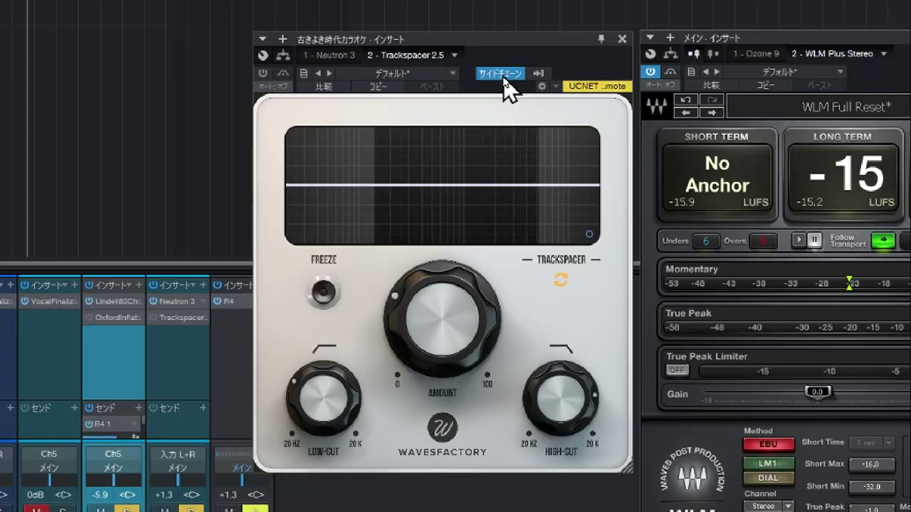
Check in Trackspacer's side-chain source list that トラック 4 is the source.
{"action": "left_click", "coordinate": [475, 186]}
{"action": "left_click", "coordinate": [502, 77]}
{"action": "left_click", "coordinate": [539, 75]}
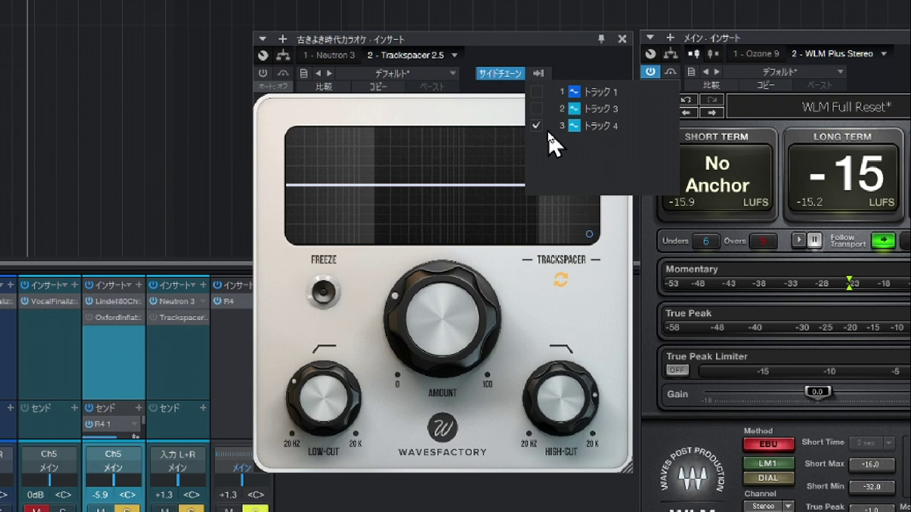
{"action": "left_click", "coordinate": [441, 121]}
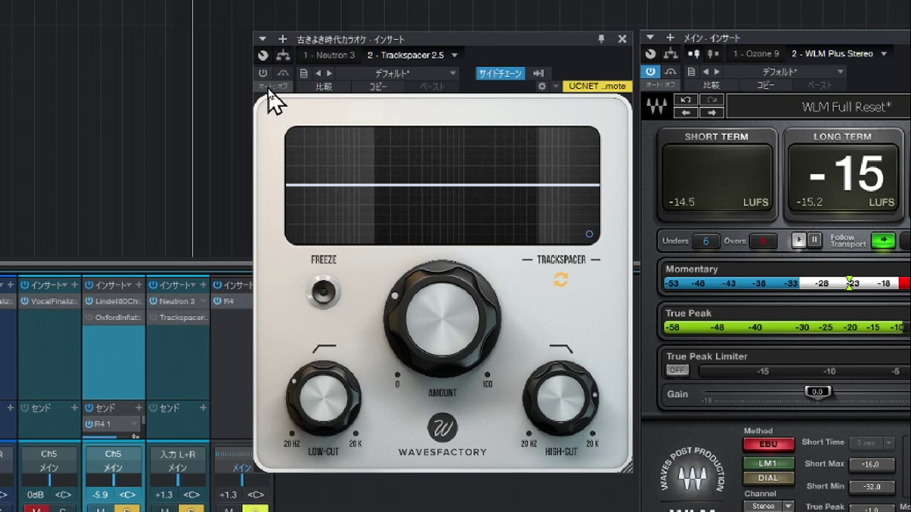
Activate Trackspacer on the 古きよき時代カラオケ track during playback and inspect its Low-cut setting.
{"action": "left_click", "coordinate": [263, 73]}
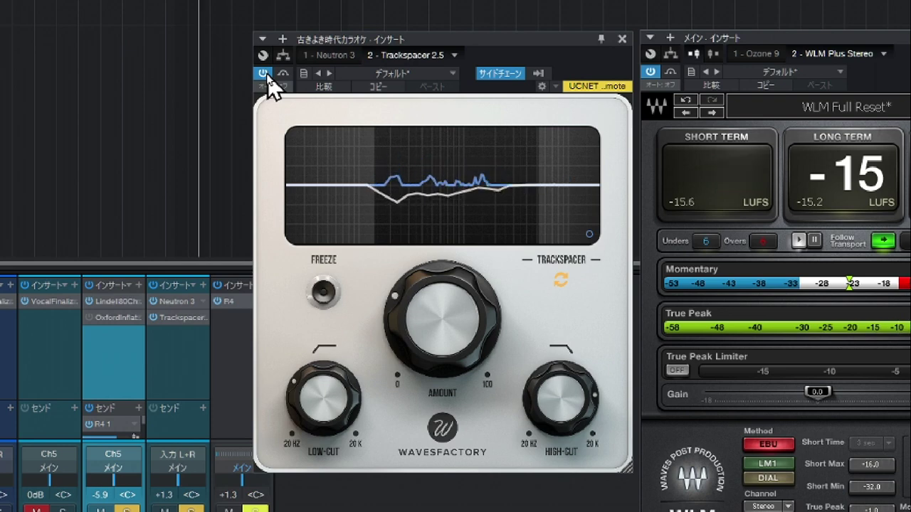
{"action": "mouse_move", "coordinate": [358, 379]}
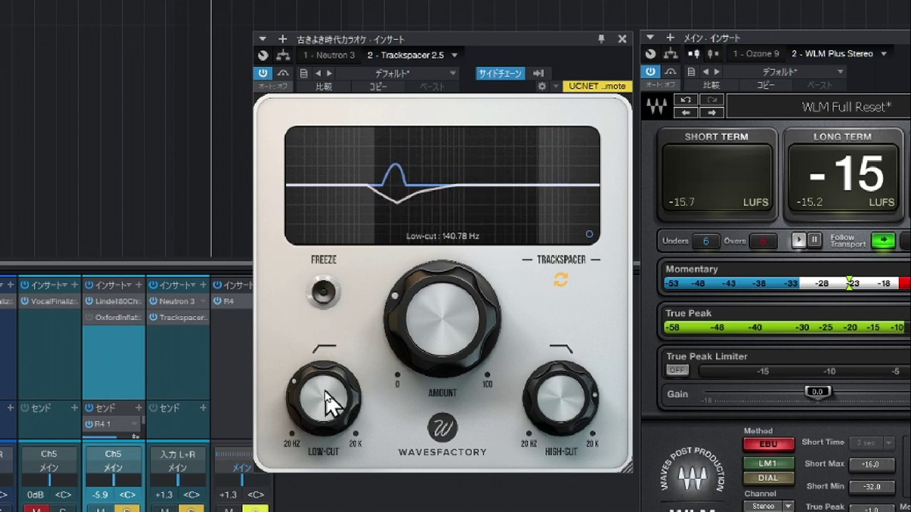
Set Trackspacer's Low-cut to about 130 Hz, High-cut to 4.45 kHz and Amount to 47.7% during playback.
{"action": "left_click_drag", "start_coordinate": [325, 391], "coordinate": [330, 407]}
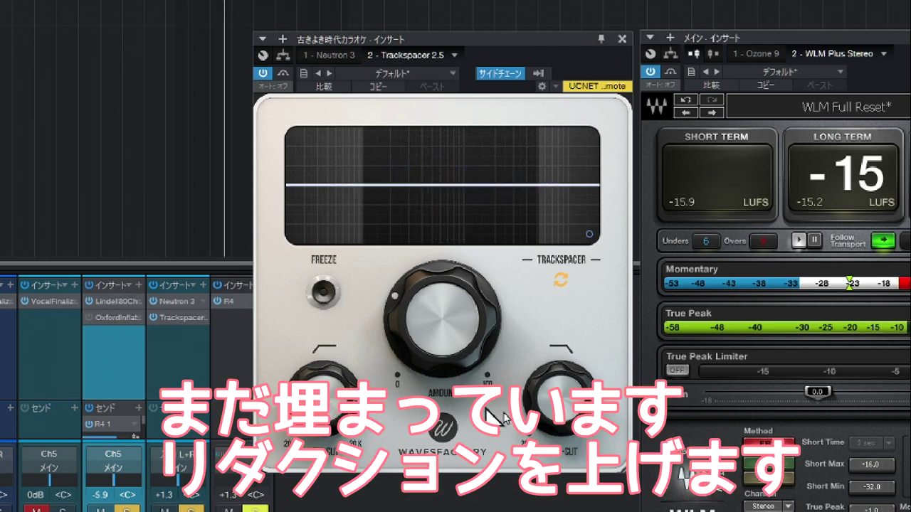
{"action": "left_click_drag", "start_coordinate": [568, 402], "coordinate": [569, 411]}
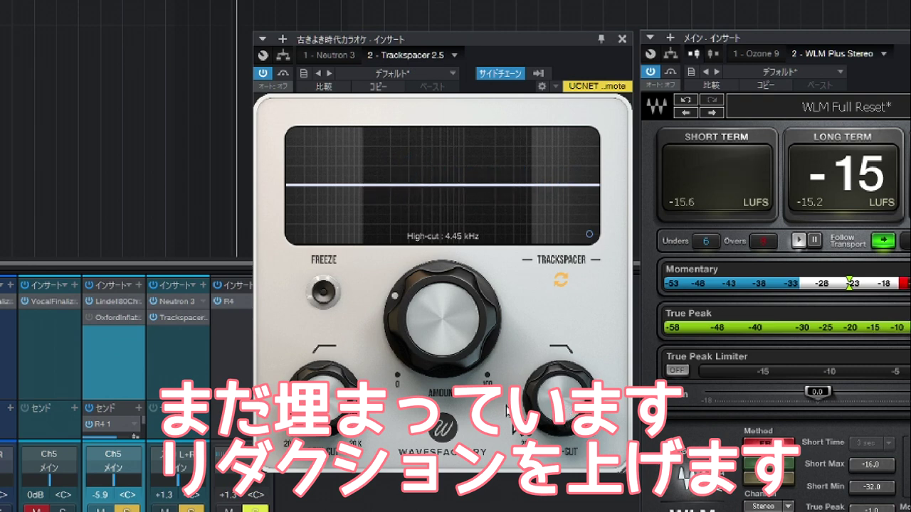
{"action": "left_click_drag", "start_coordinate": [427, 320], "coordinate": [491, 212]}
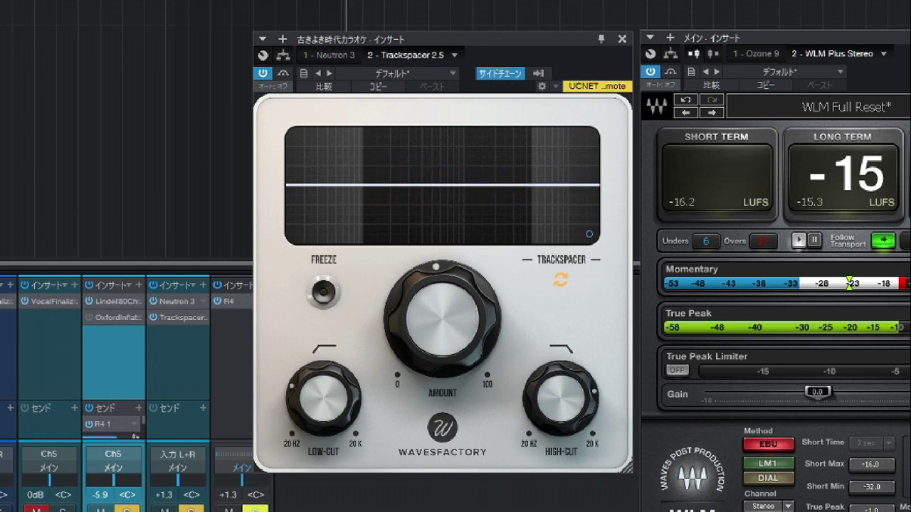
{"action": "key", "text": "space"}
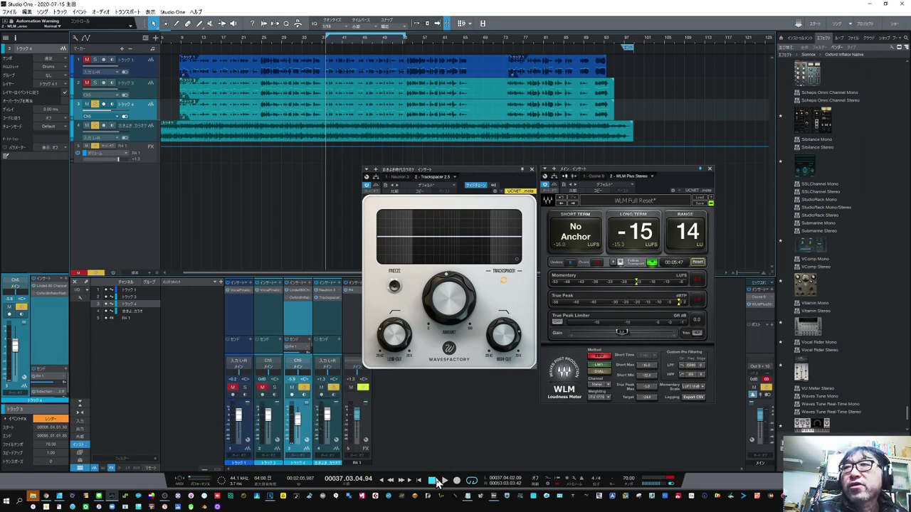
Fine-tune Trackspacer's Low-cut and lower its High-cut slightly to narrow the processed frequency band.
{"action": "mouse_move", "coordinate": [396, 350]}
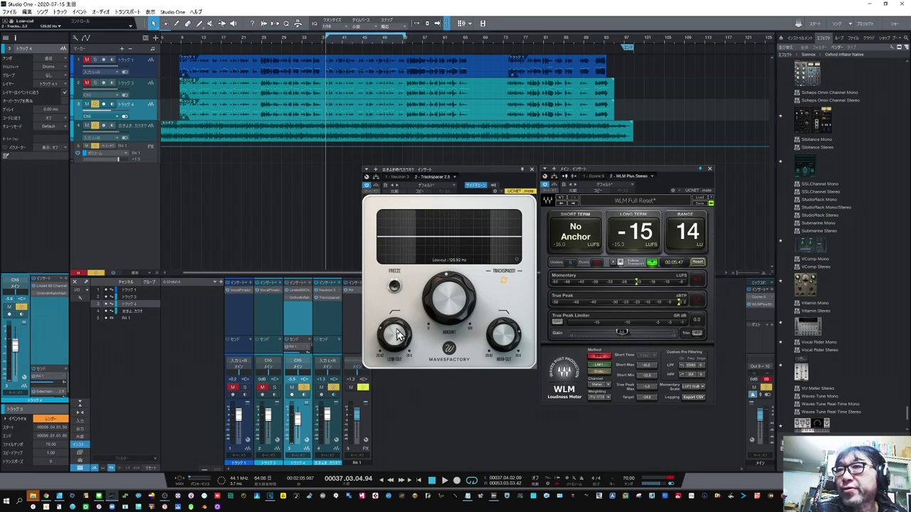
{"action": "left_click_drag", "start_coordinate": [396, 332], "coordinate": [389, 339]}
{"action": "left_click_drag", "start_coordinate": [317, 419], "coordinate": [322, 405]}
{"action": "mouse_move", "coordinate": [584, 427]}
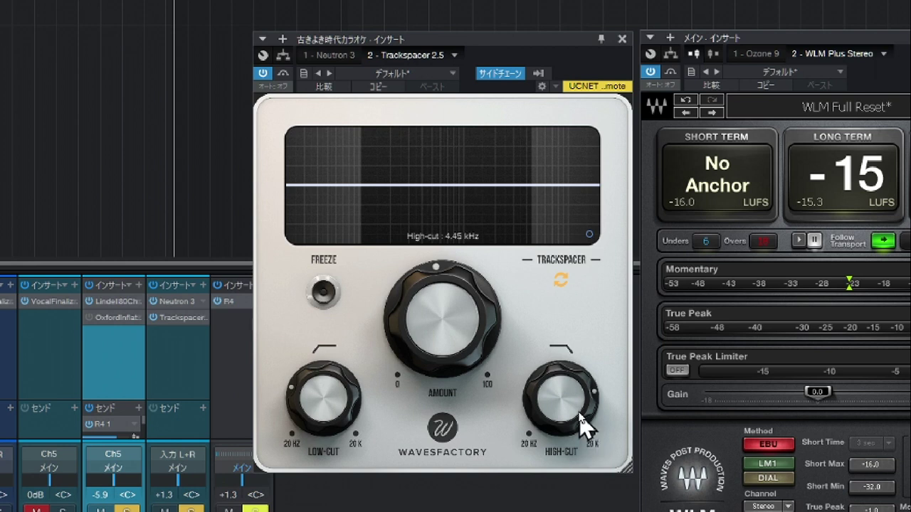
{"action": "left_click_drag", "start_coordinate": [579, 410], "coordinate": [573, 407]}
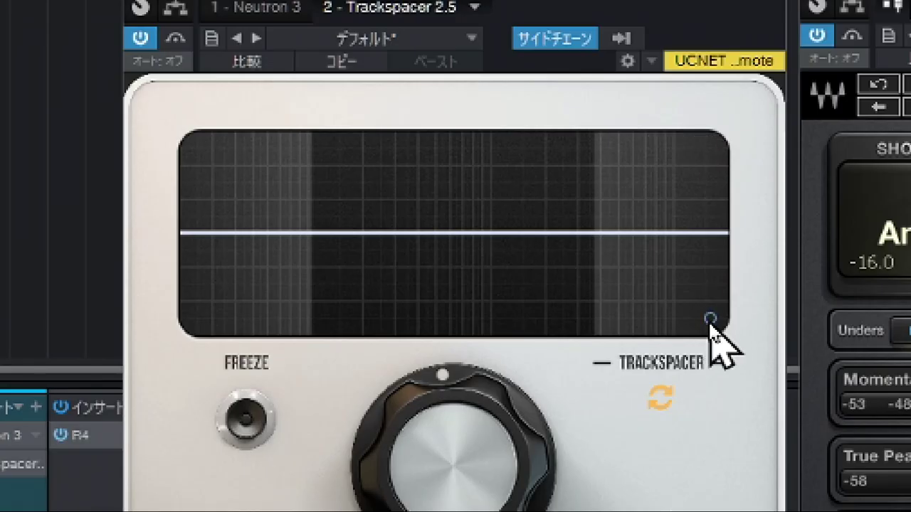
Switch Trackspacer to M/S in its Advanced Panel and review the Attack, Release and Sidechain controls.
{"action": "left_click", "coordinate": [711, 319]}
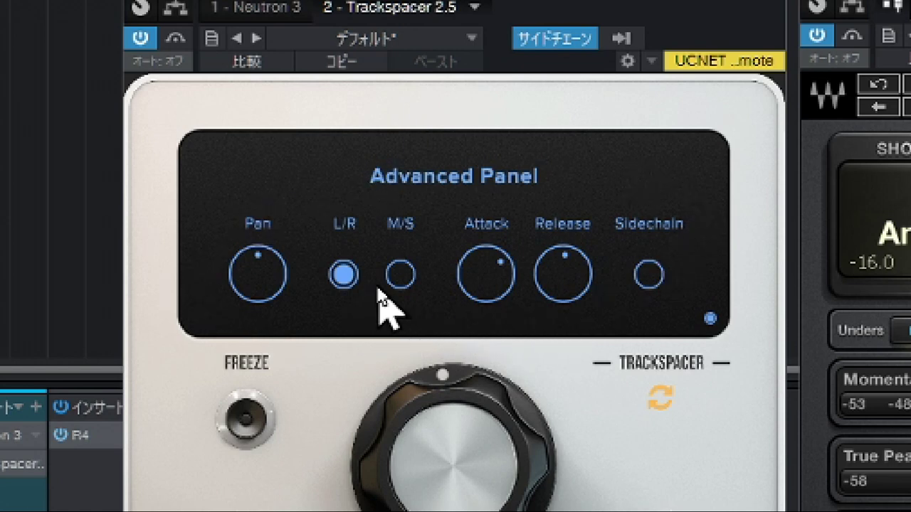
{"action": "left_click", "coordinate": [399, 276]}
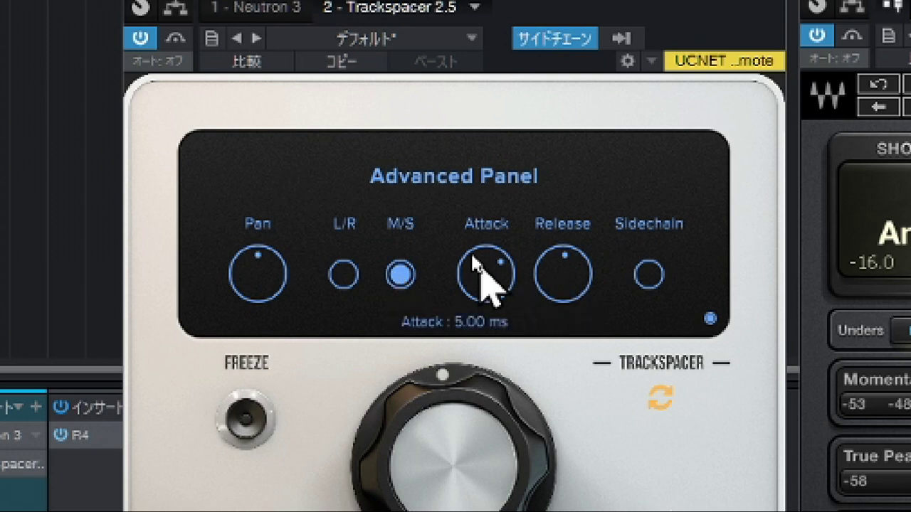
{"action": "left_click", "coordinate": [659, 399]}
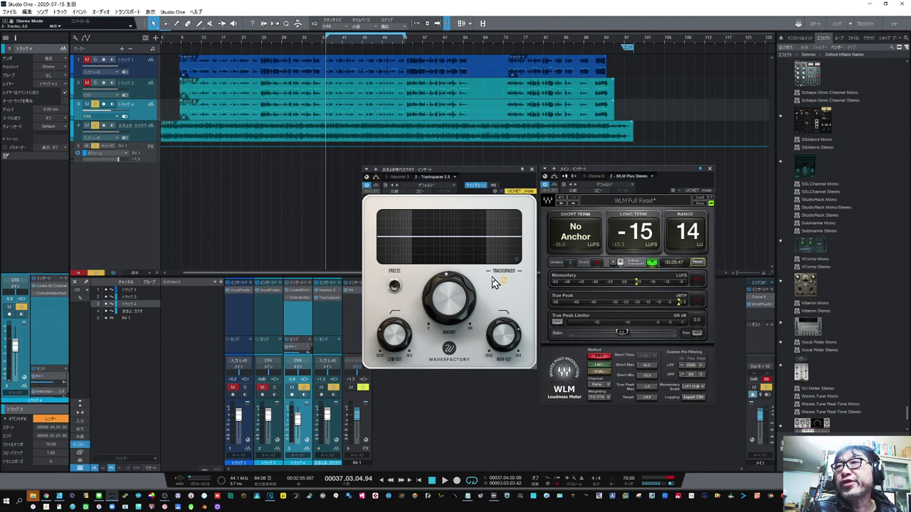
{"action": "left_click", "coordinate": [491, 276]}
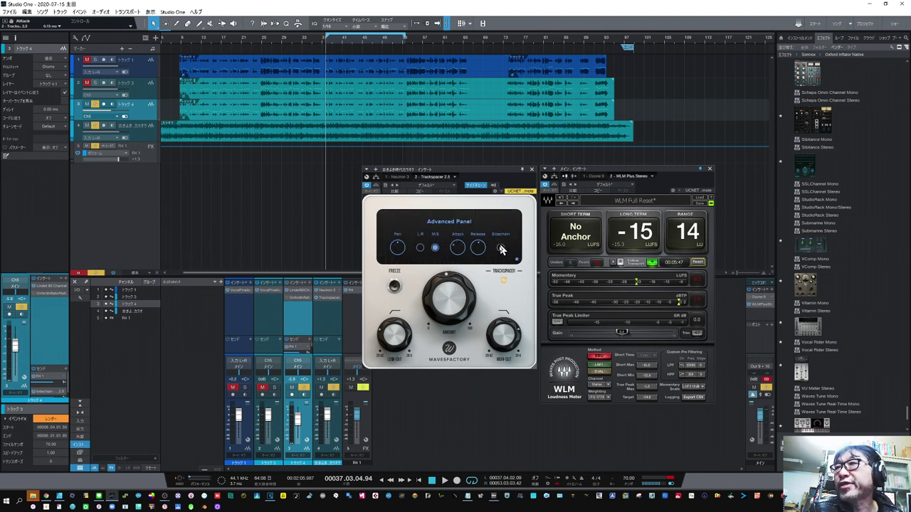
{"action": "mouse_move", "coordinate": [478, 254]}
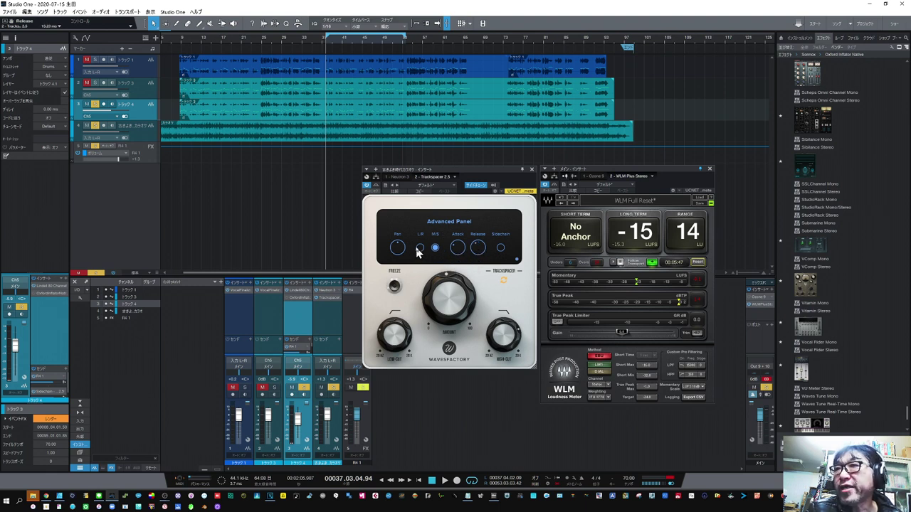
Play the mix from about bar 43, try Trackspacer Amounts of 54.5% and 44.8%, and settle on about 21.5%.
{"action": "key", "text": "space"}
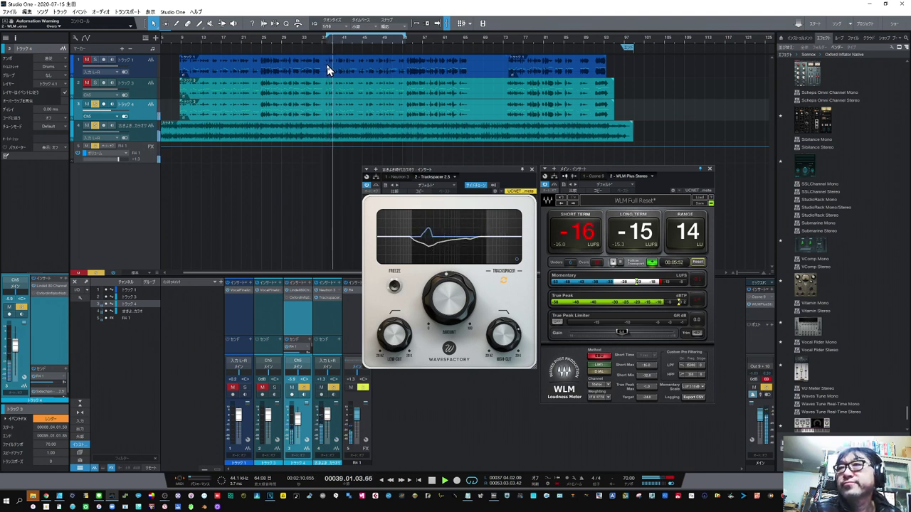
{"action": "left_click", "coordinate": [356, 40]}
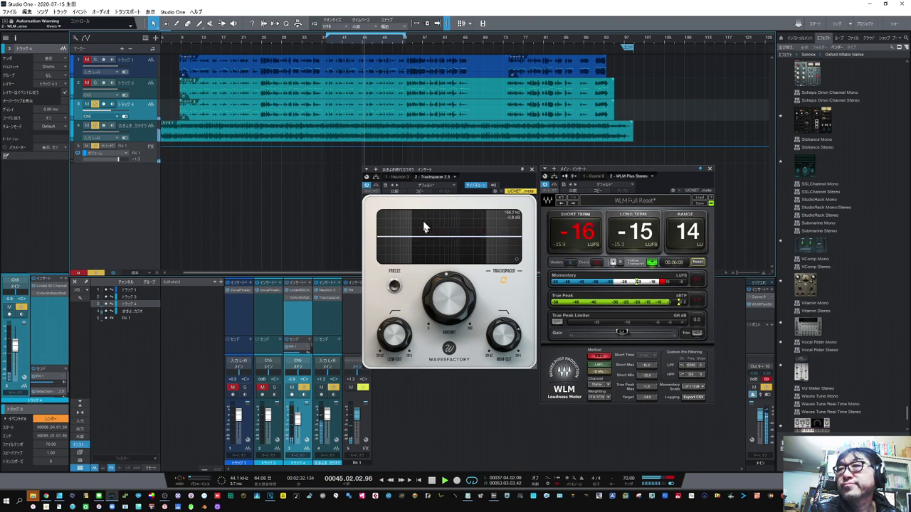
{"action": "mouse_move", "coordinate": [446, 306]}
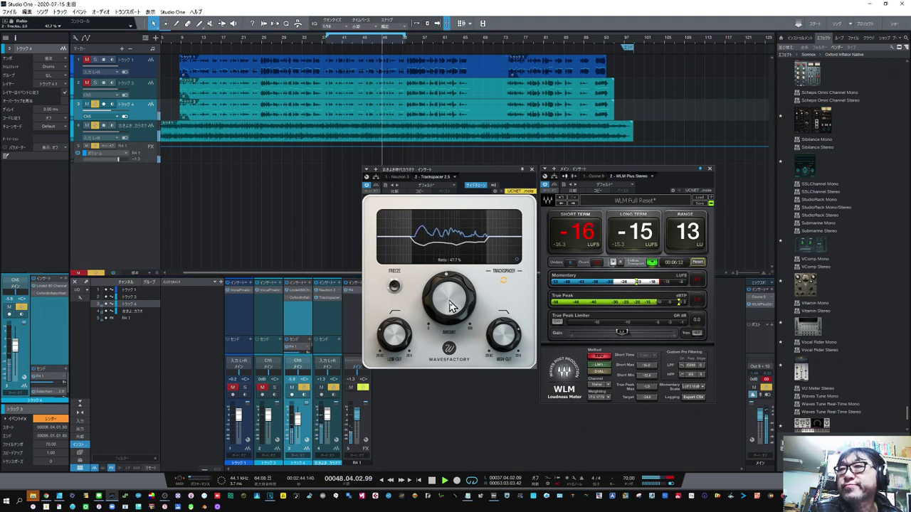
{"action": "left_click_drag", "start_coordinate": [449, 299], "coordinate": [461, 288]}
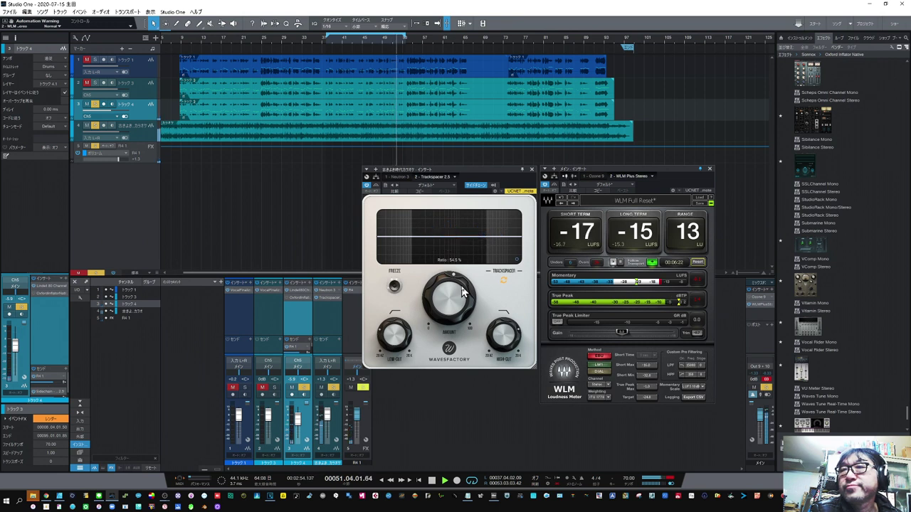
{"action": "left_click_drag", "start_coordinate": [461, 292], "coordinate": [412, 368]}
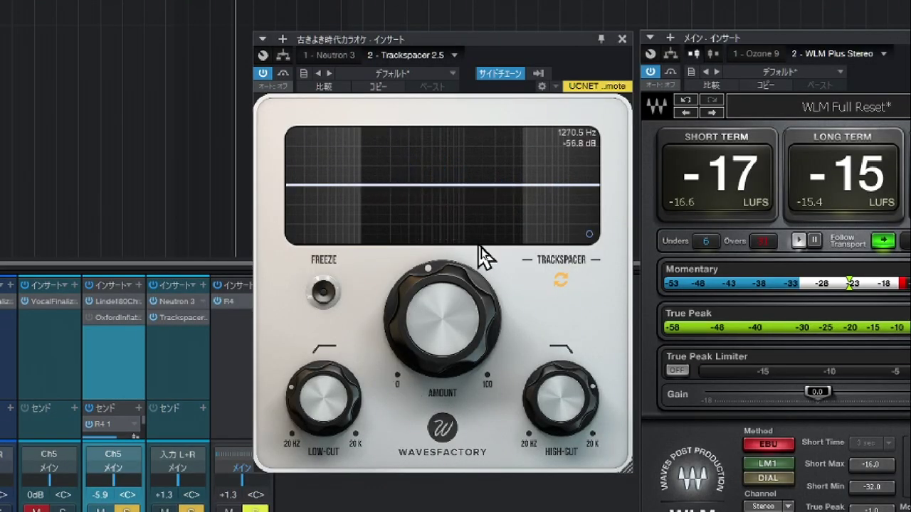
{"action": "mouse_move", "coordinate": [441, 362]}
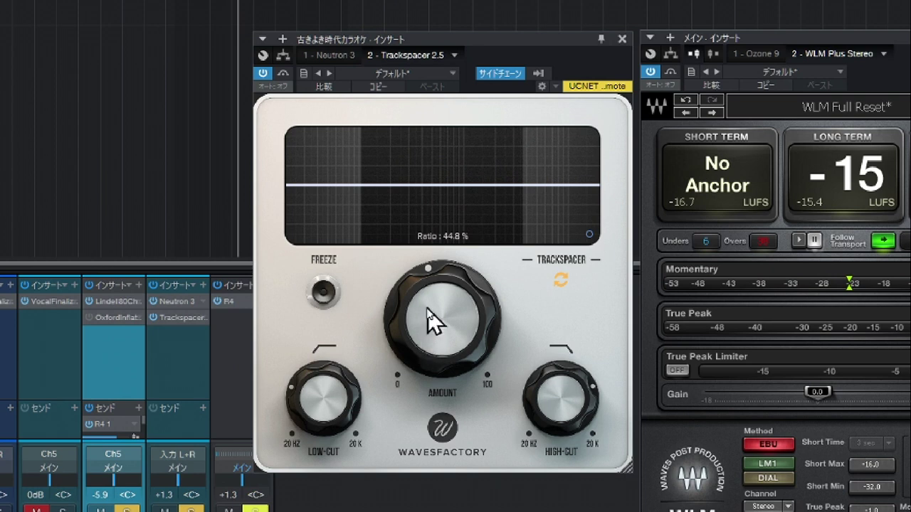
{"action": "left_click_drag", "start_coordinate": [427, 320], "coordinate": [375, 427]}
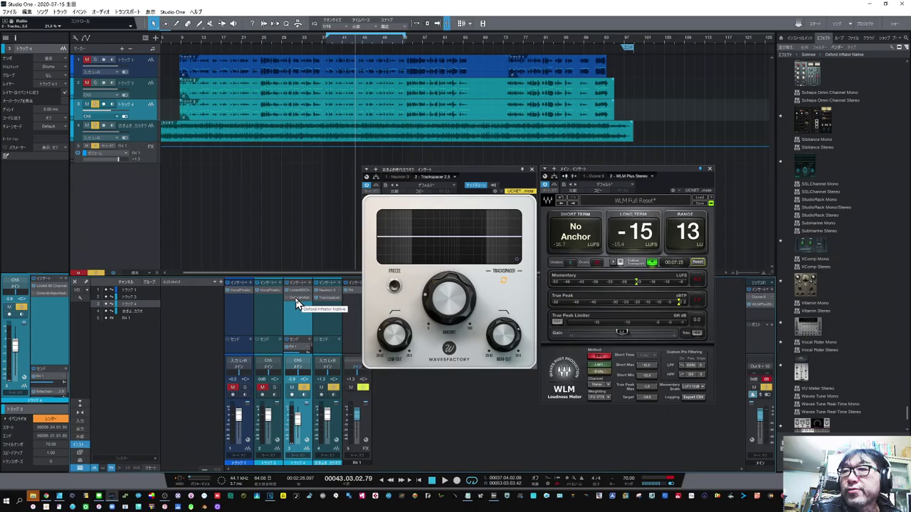
Open Oxford Inflator on トラック 4 and arrange it beside the reopened Trackspacer window.
{"action": "left_click", "coordinate": [298, 304]}
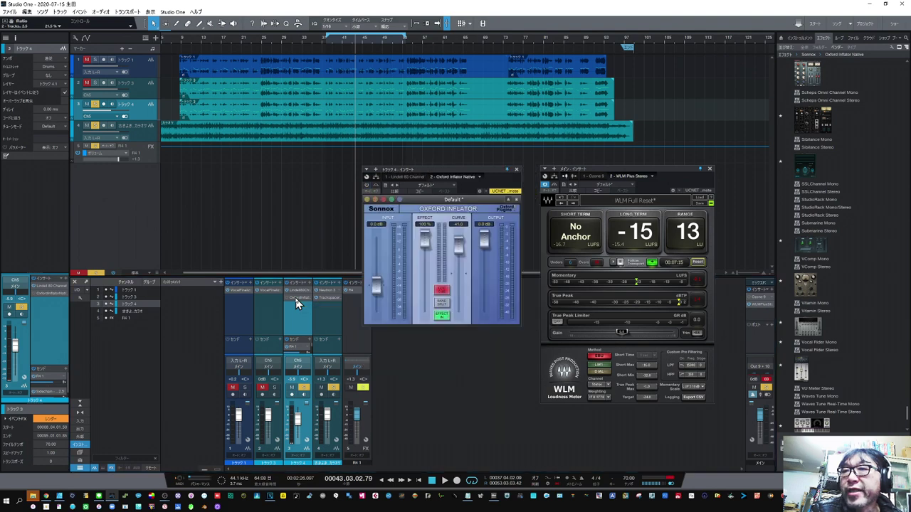
{"action": "left_click_drag", "start_coordinate": [450, 177], "coordinate": [224, 174]}
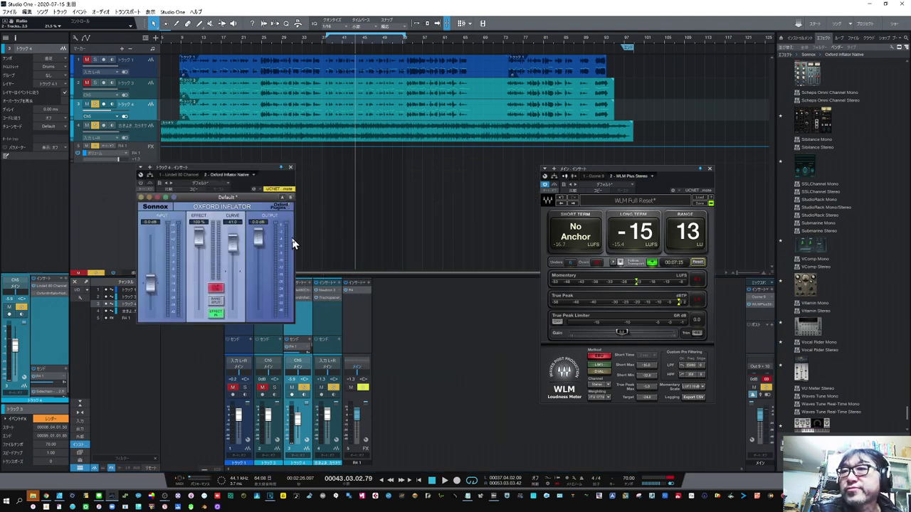
{"action": "left_click", "coordinate": [328, 300]}
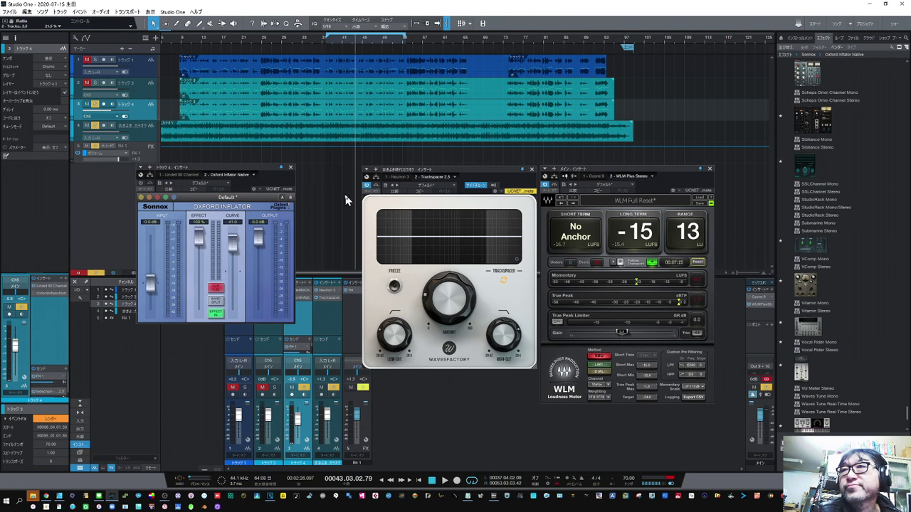
{"action": "left_click_drag", "start_coordinate": [268, 172], "coordinate": [224, 173]}
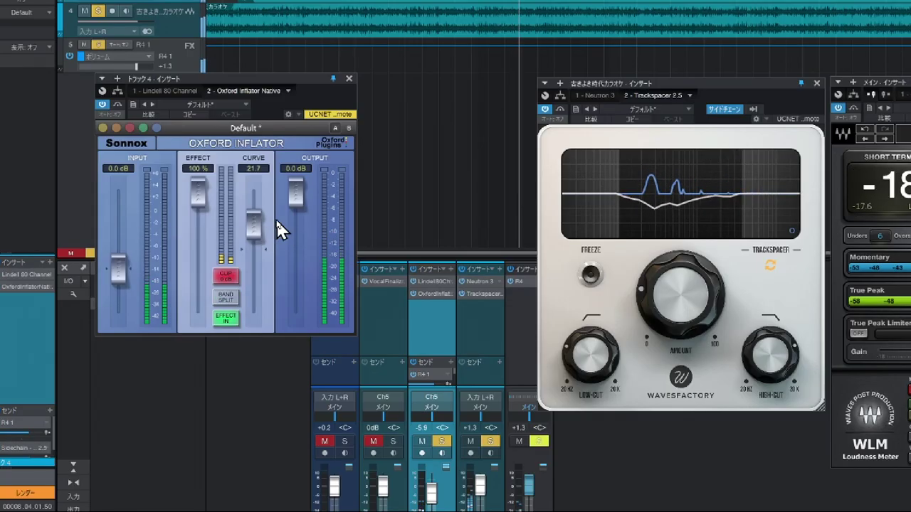
Set Oxford Inflator's Curve to 18.9 and lower its Effect to about 88% during playback.
{"action": "left_click_drag", "start_coordinate": [289, 203], "coordinate": [293, 199]}
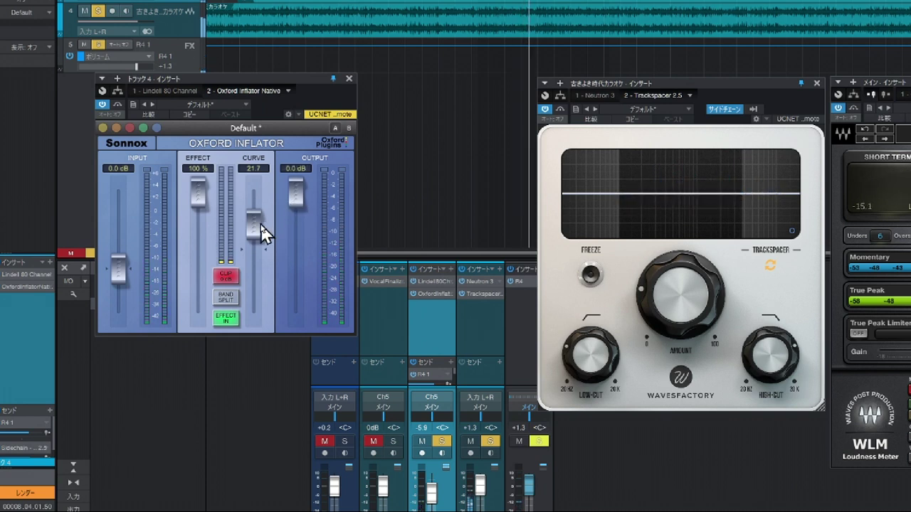
{"action": "left_click_drag", "start_coordinate": [261, 232], "coordinate": [263, 238]}
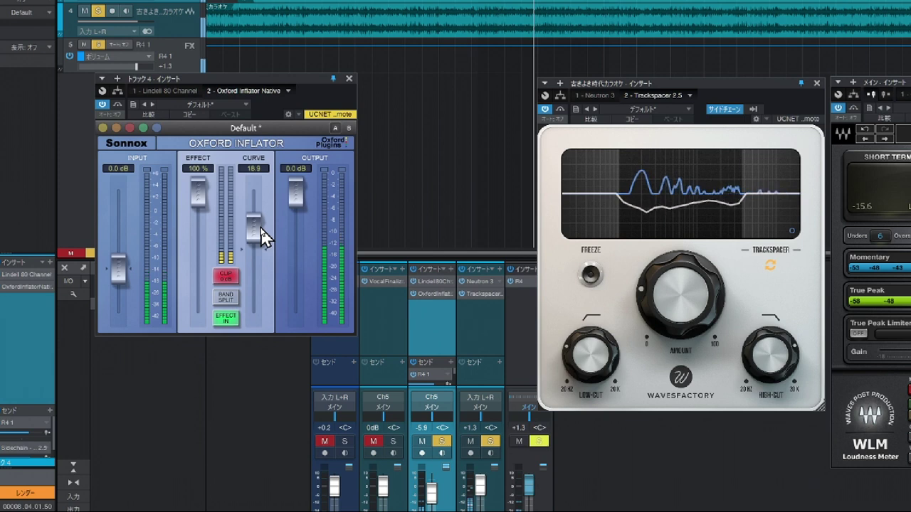
{"action": "left_click_drag", "start_coordinate": [198, 198], "coordinate": [199, 211]}
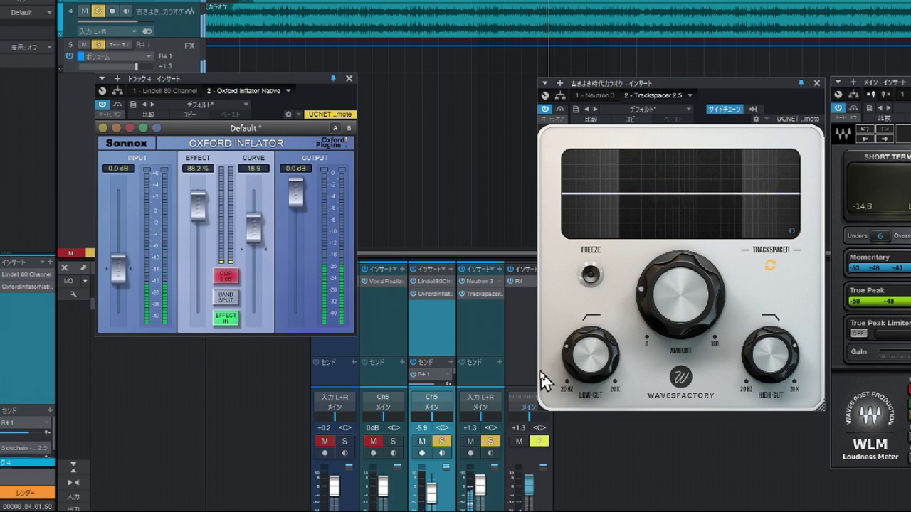
Lower Trackspacer's Amount to 19.7% and audition the mix with both plug-ins active.
{"action": "left_click_drag", "start_coordinate": [659, 292], "coordinate": [658, 345]}
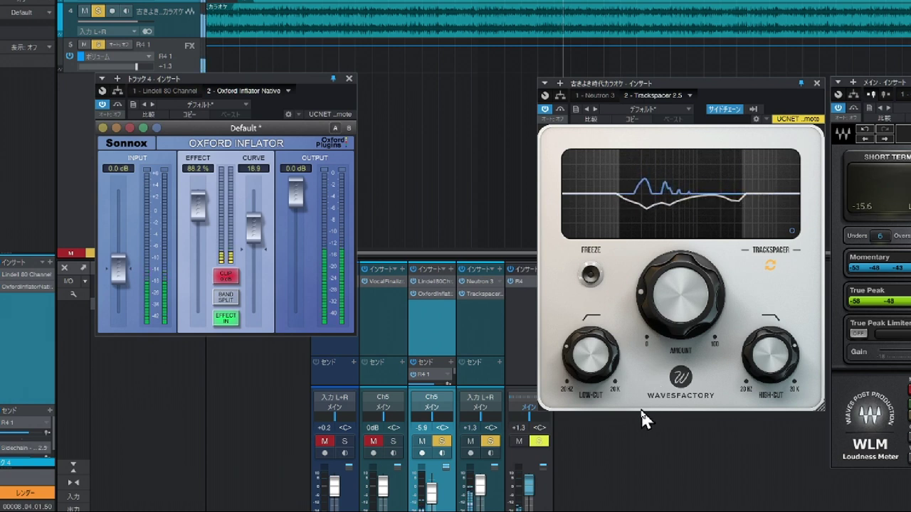
{"action": "key", "text": "space"}
{"action": "key", "text": "space"}
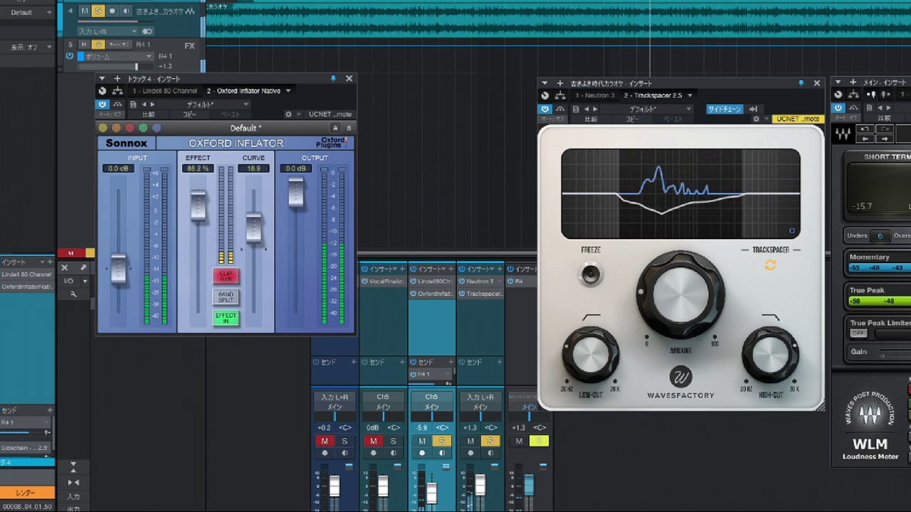
{"action": "mouse_move", "coordinate": [671, 337]}
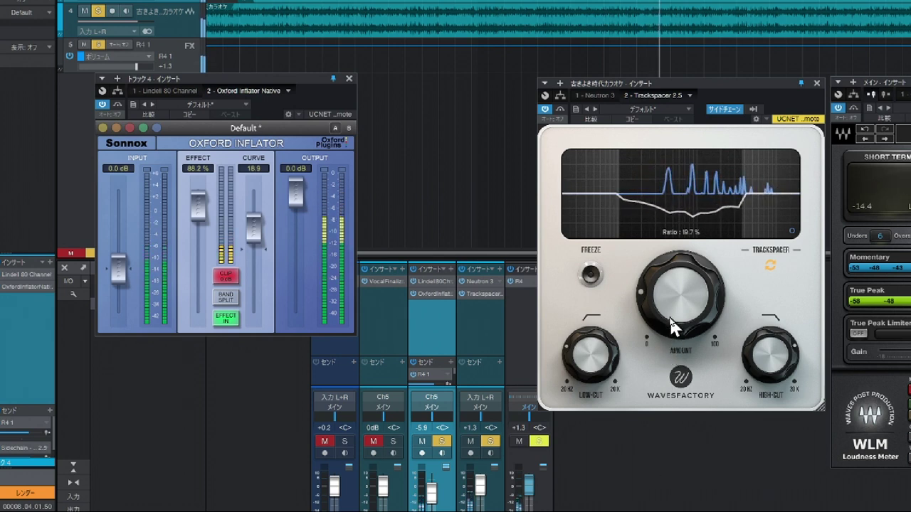
{"action": "mouse_move", "coordinate": [769, 367]}
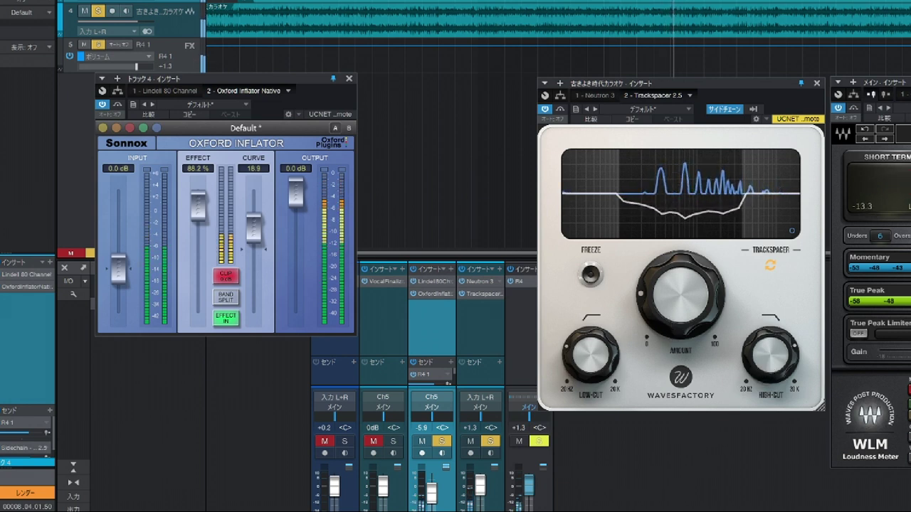
{"action": "key", "text": "space"}
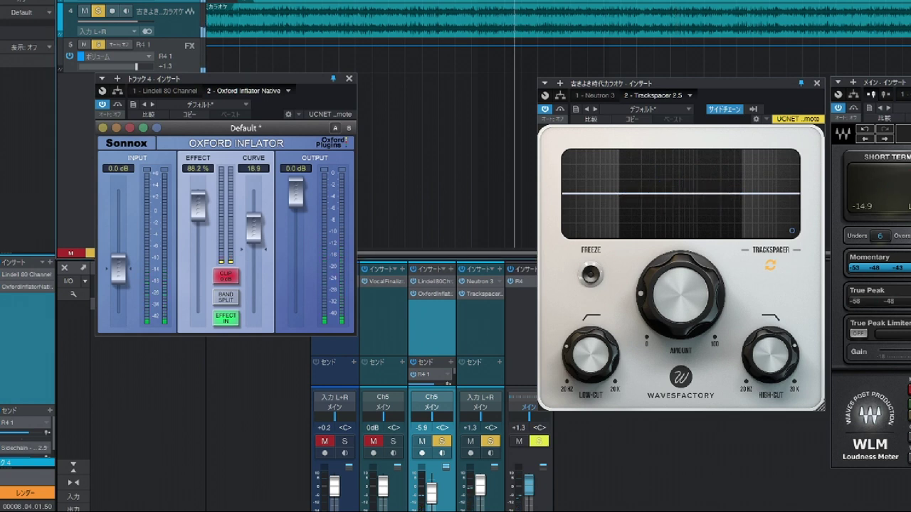